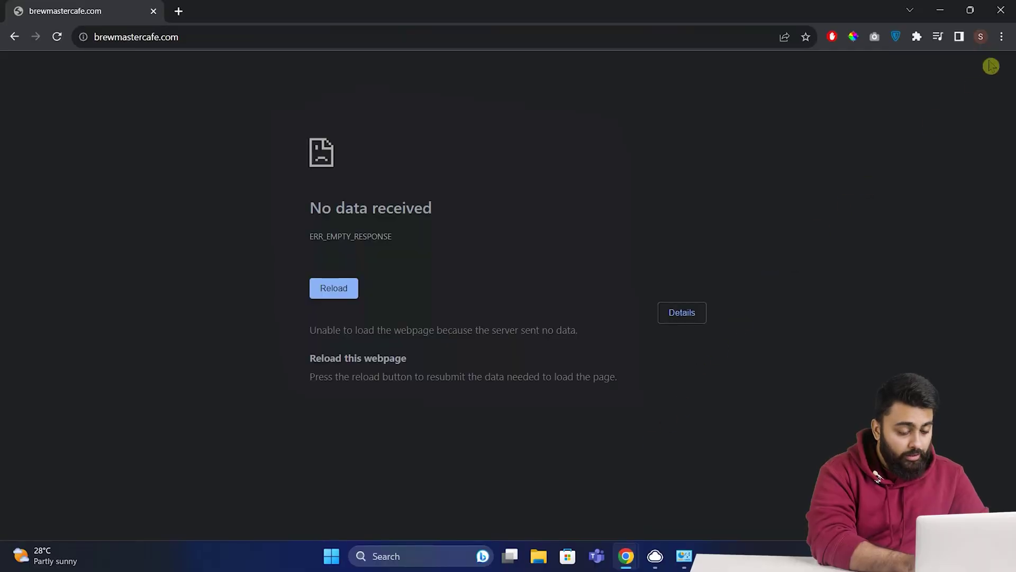
# Clear Chrome's All time browsing history, cookies and site data, and cached images and files
pyautogui.click(1002, 37)
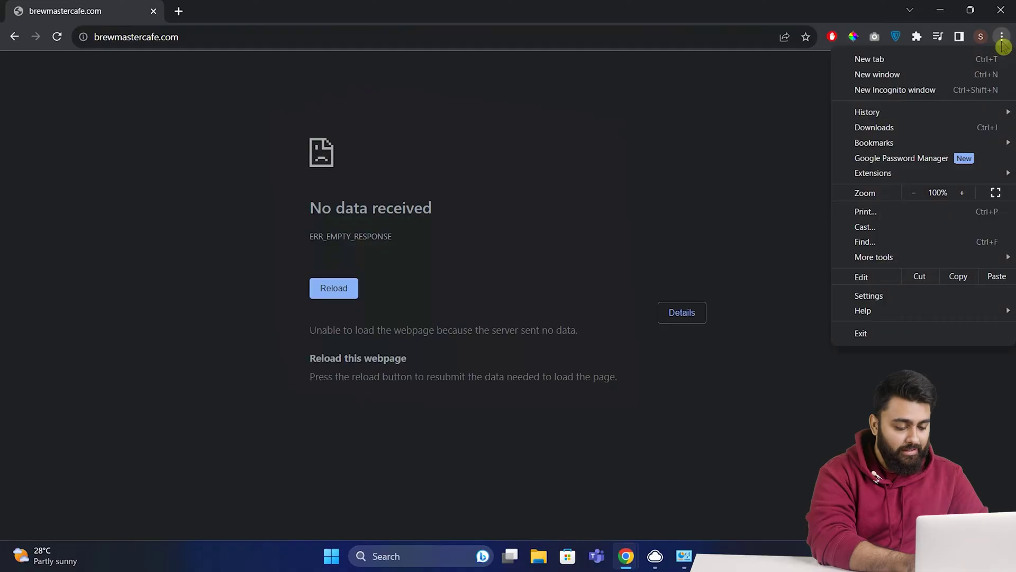
pyautogui.moveTo(864, 262)
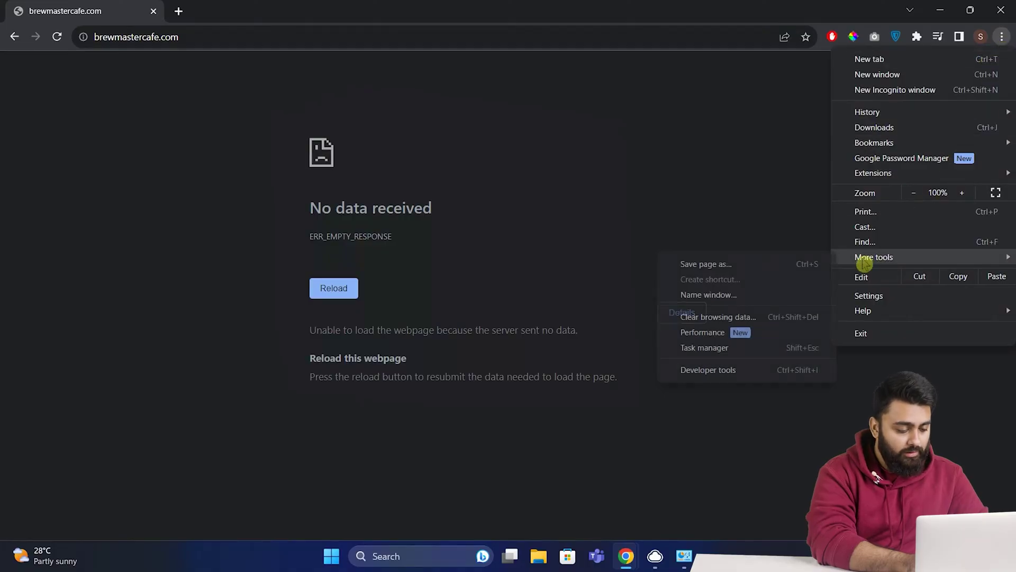
pyautogui.click(755, 316)
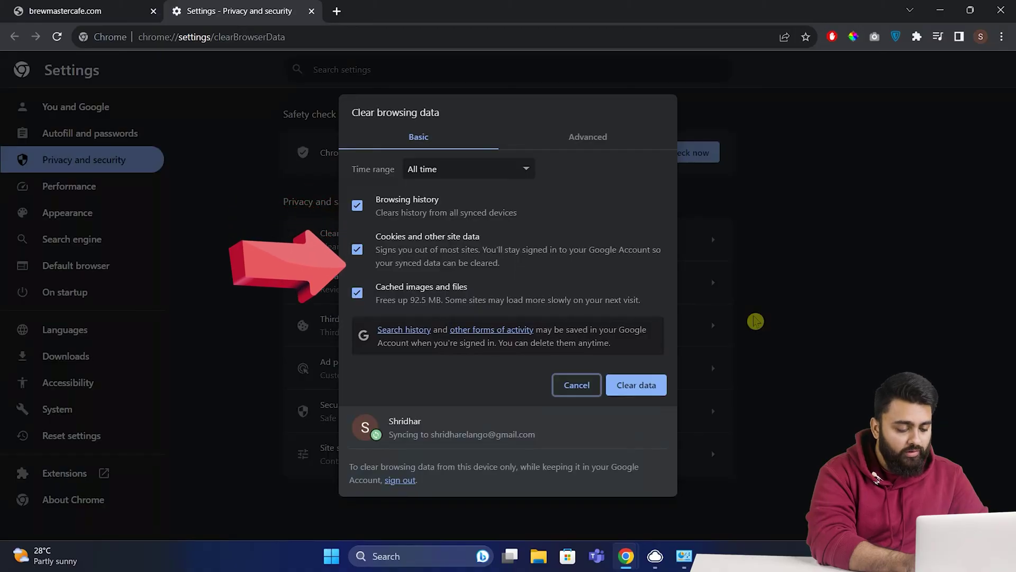
pyautogui.click(638, 394)
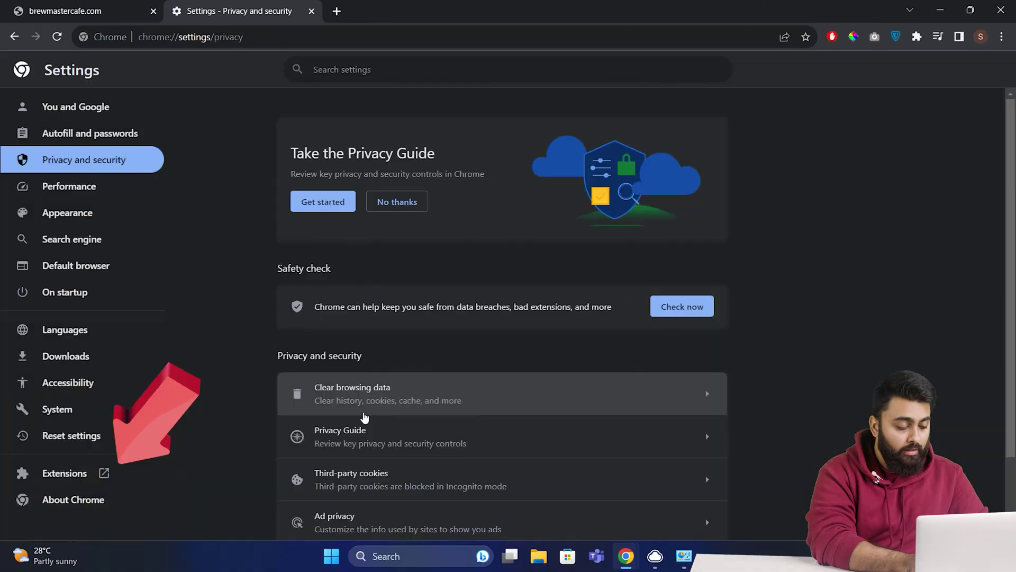
# Switch off the Free VPN ZenMate extension on Chrome's Extensions page
pyautogui.click(52, 473)
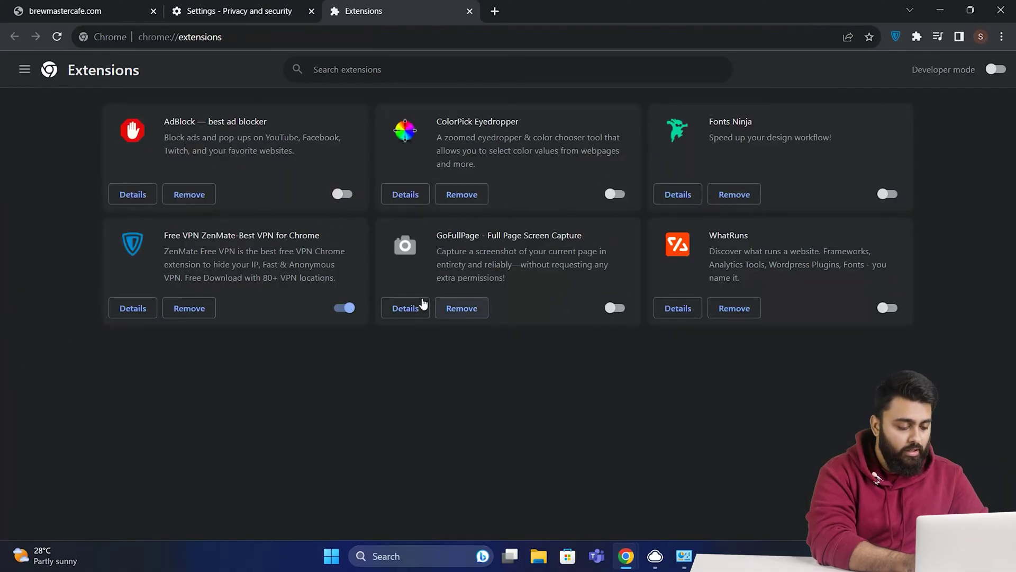
pyautogui.click(343, 308)
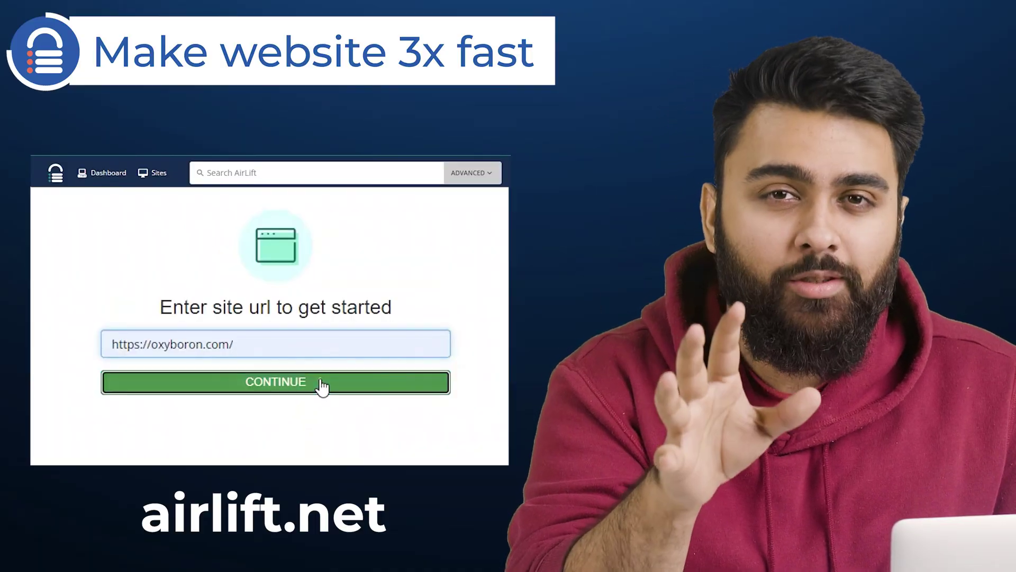
# Bring up a fresh Chrome New Tab page
pyautogui.click(324, 388)
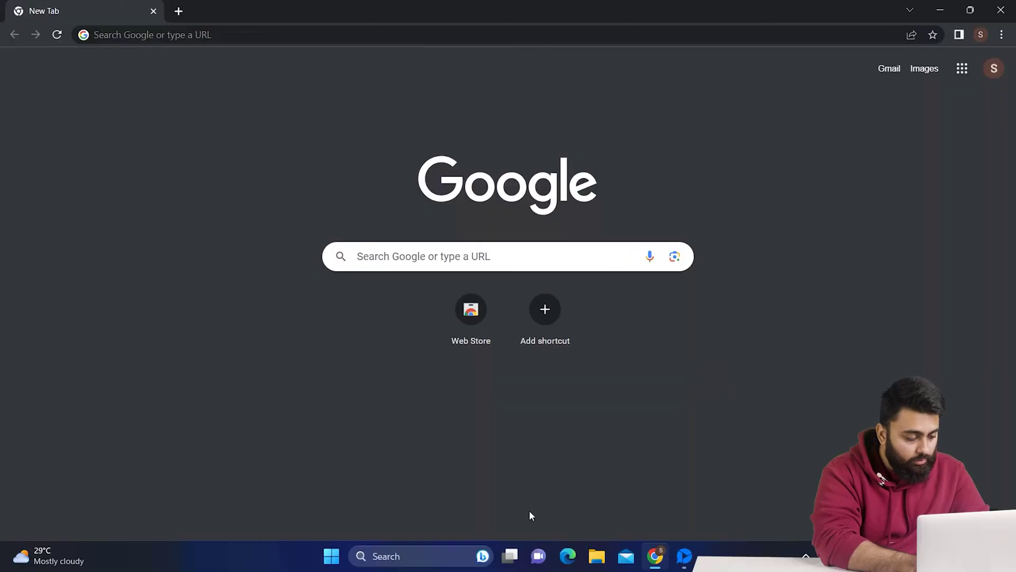
# Launch Command Prompt from a 'cmd' search and run ipconfig /flushdns
pyautogui.click(452, 557)
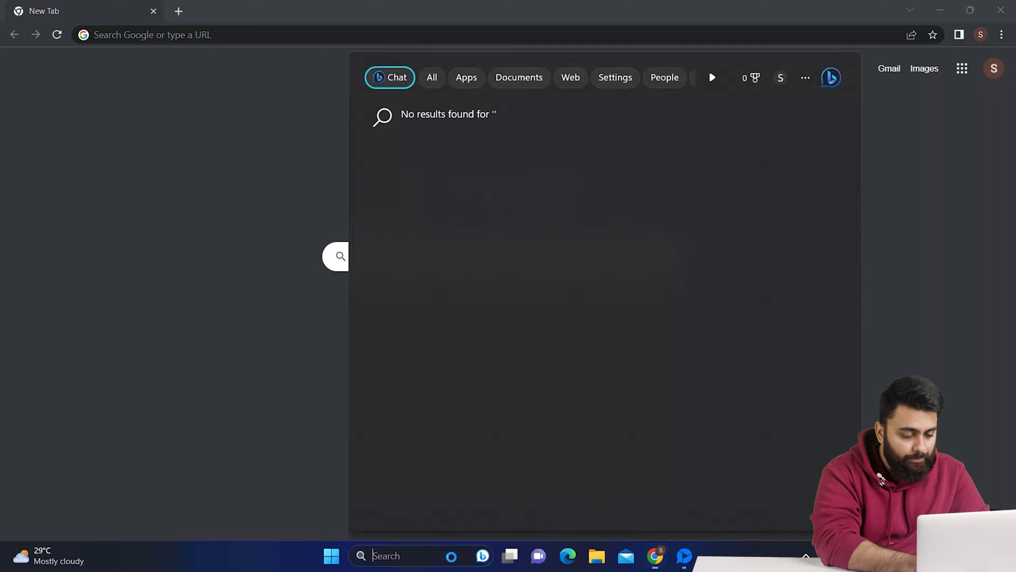
pyautogui.write('cmd')
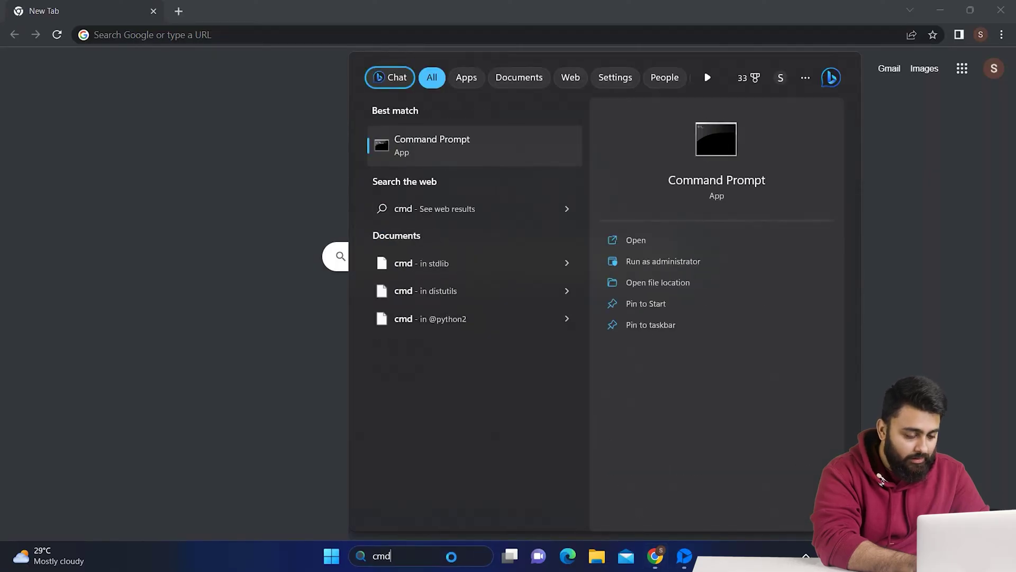
pyautogui.press('Return')
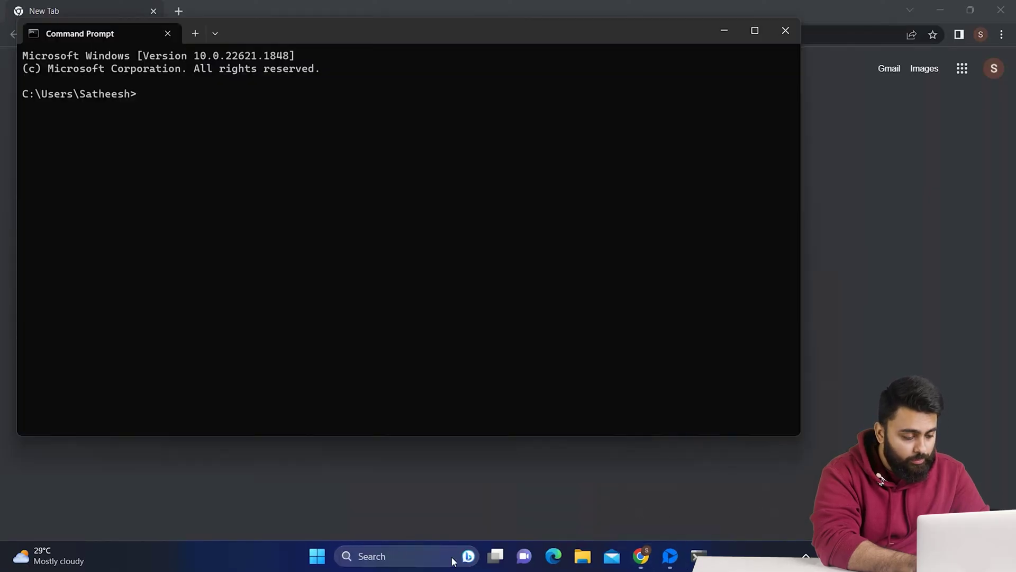
pyautogui.write('ipconfig /fl')
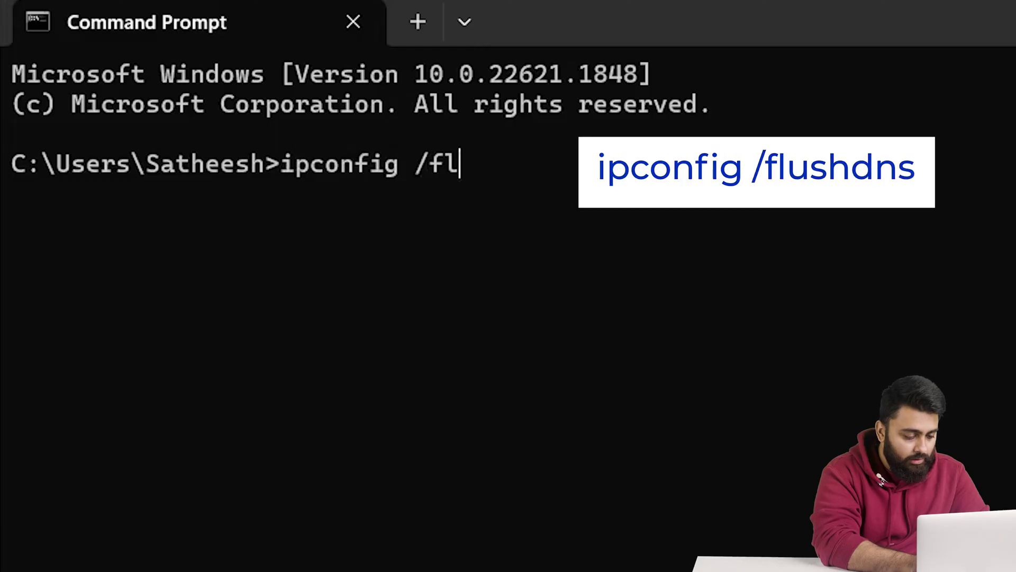
pyautogui.write('ushdns')
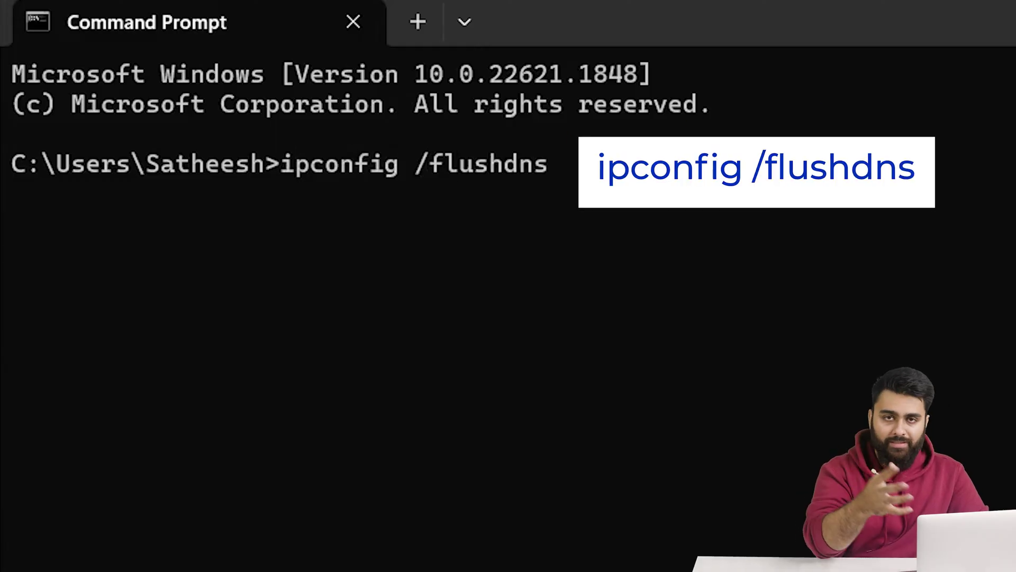
pyautogui.press('Return')
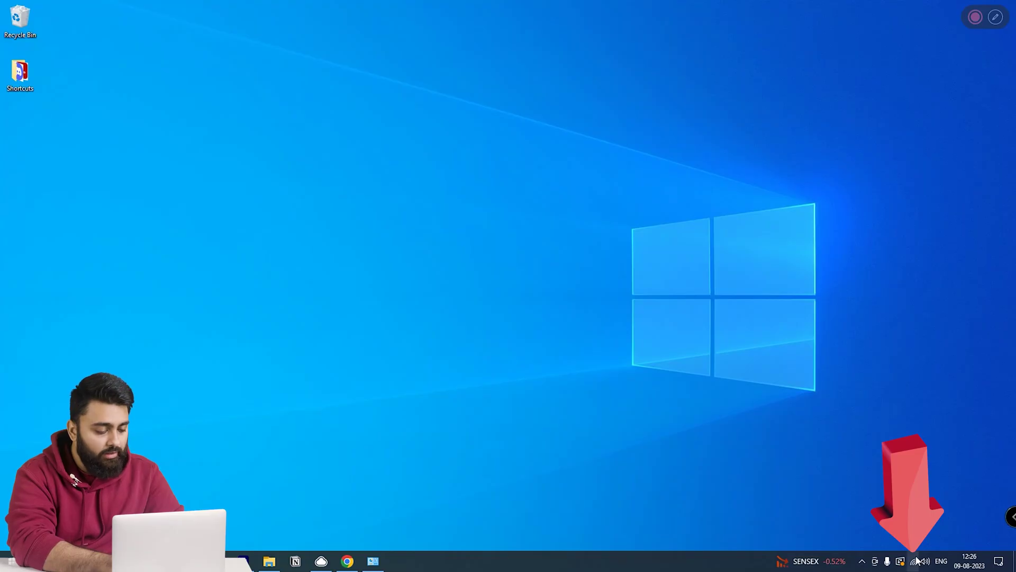
# Set the Wi-Fi adapter's IPv4 properties to use manual DNS servers 8.8.8.8 and 8.8.4.4
pyautogui.rightClick(916, 560)
pyautogui.click(918, 544)
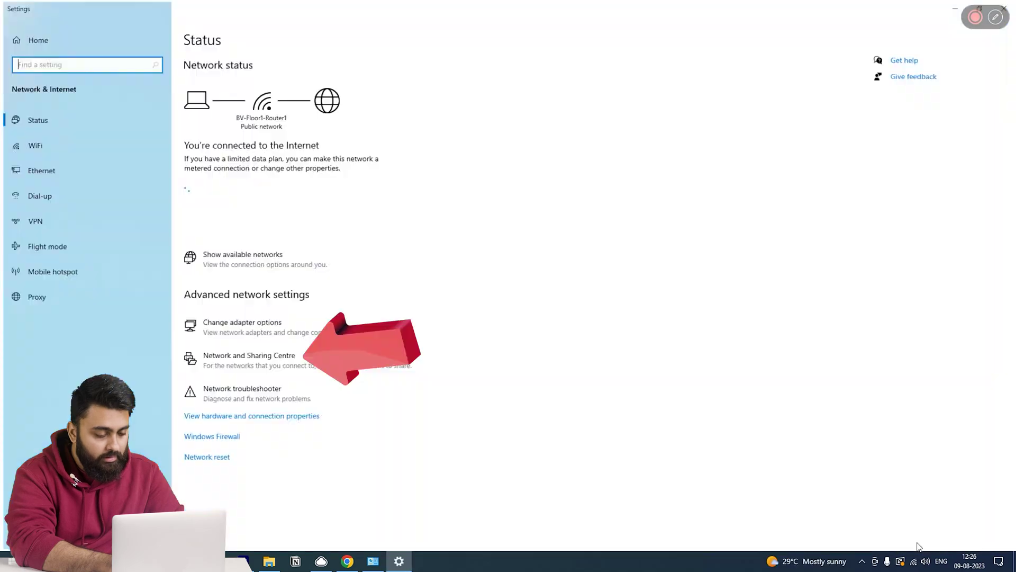
pyautogui.click(276, 364)
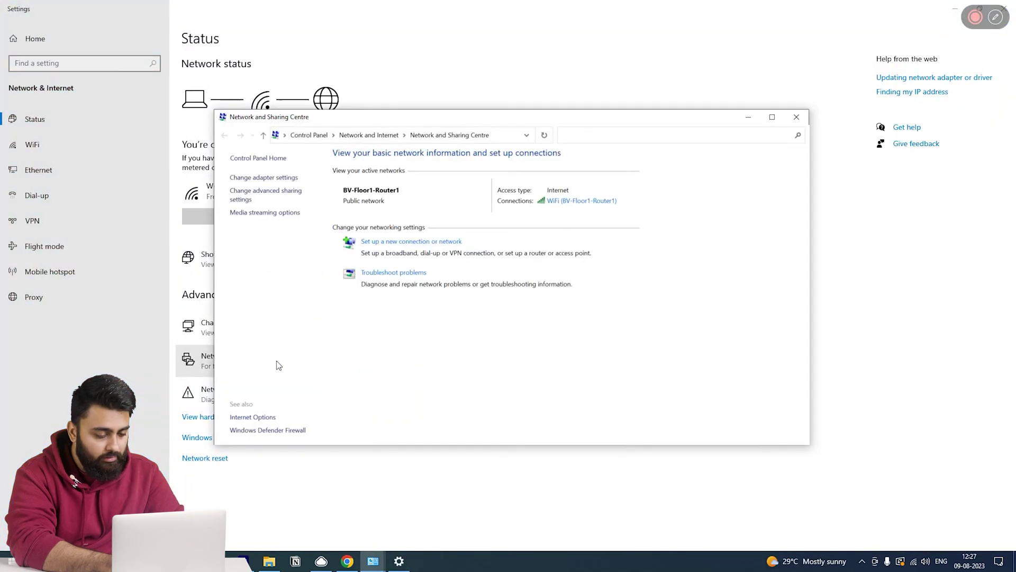
pyautogui.click(270, 179)
pyautogui.rightClick(601, 75)
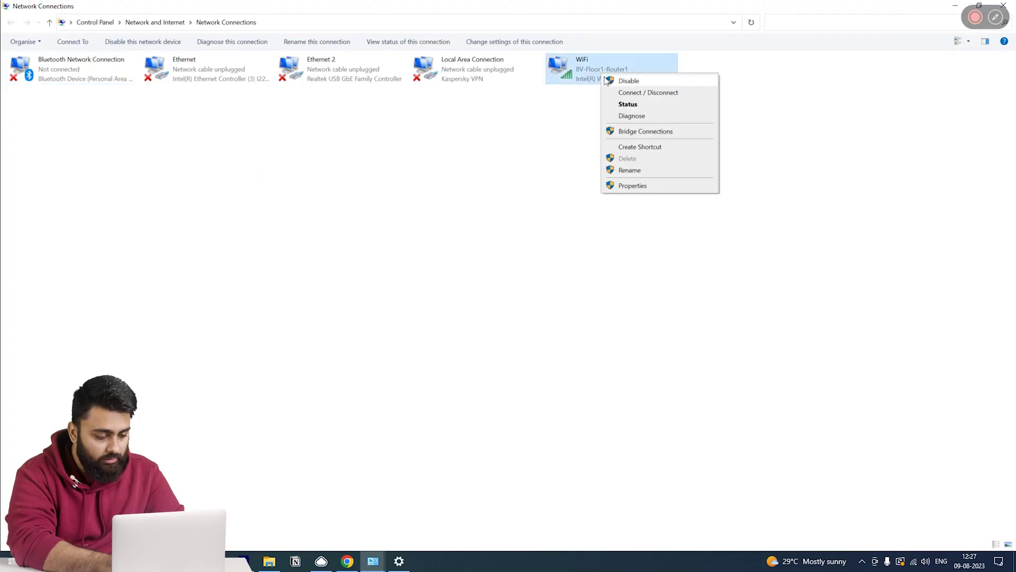
pyautogui.click(627, 185)
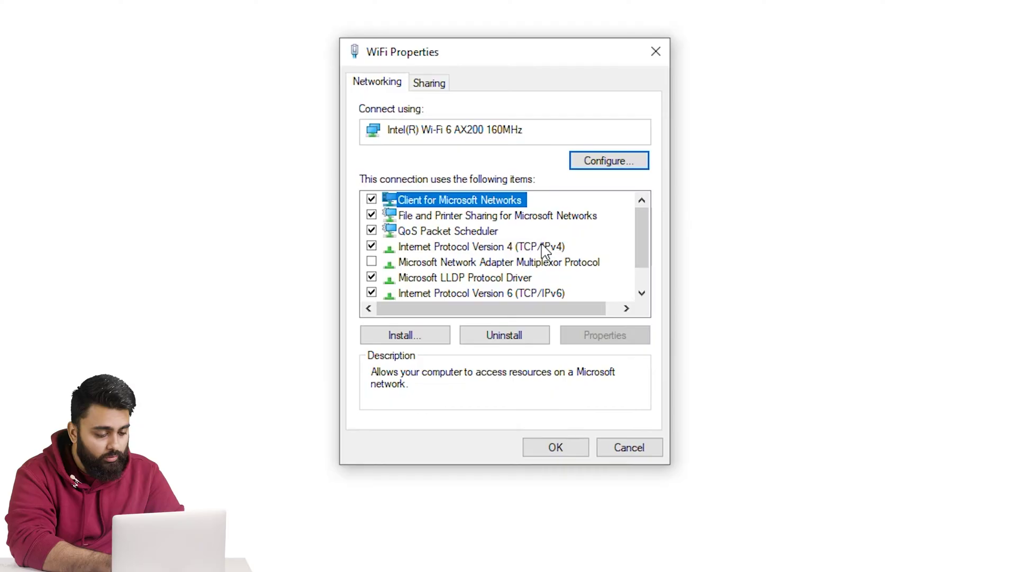
pyautogui.doubleClick(542, 245)
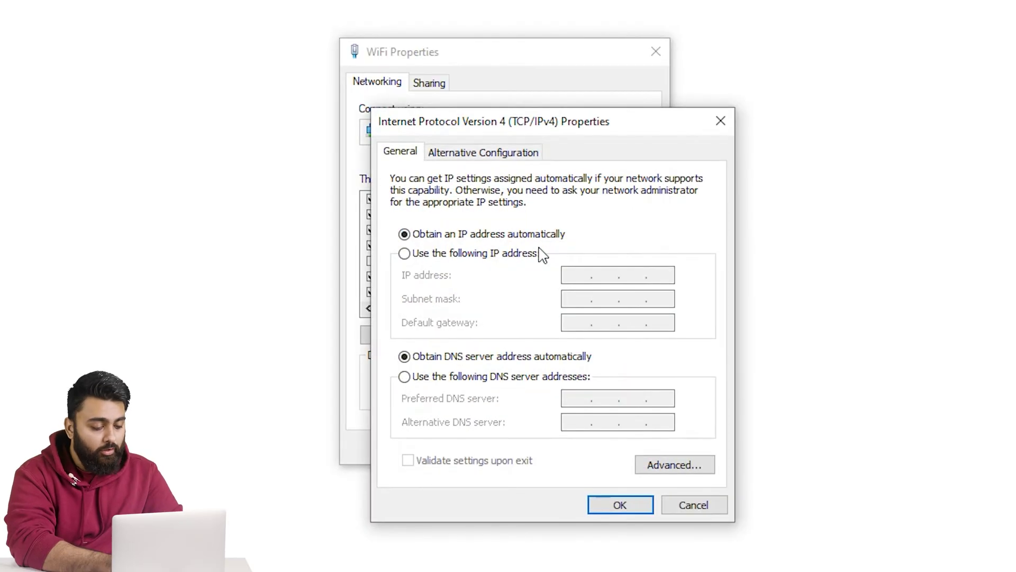
pyautogui.click(518, 371)
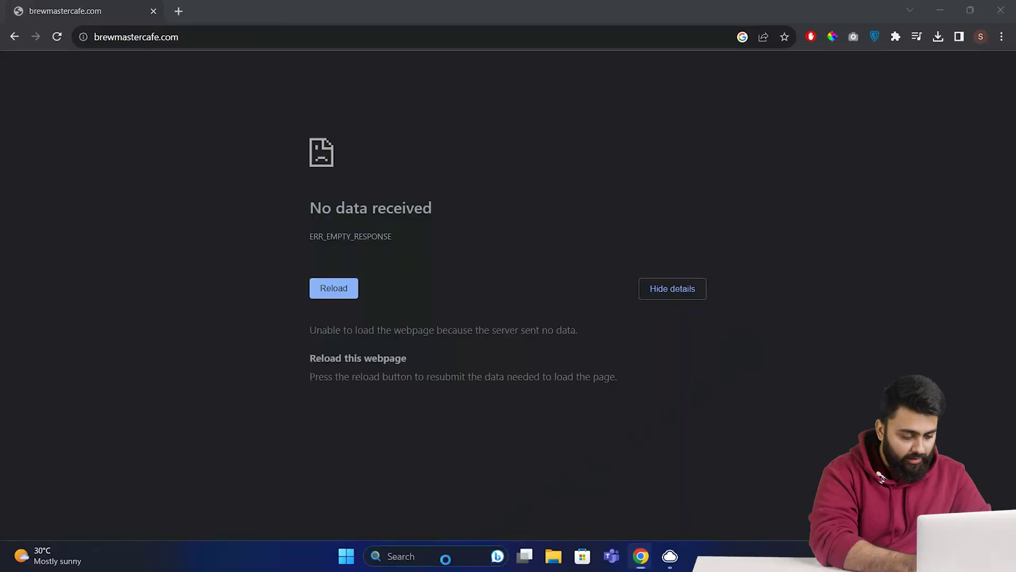
# Switch off Defender Firewall for the Public network via Settings > Privacy & security > Windows Security
pyautogui.click(445, 557)
pyautogui.write('s')
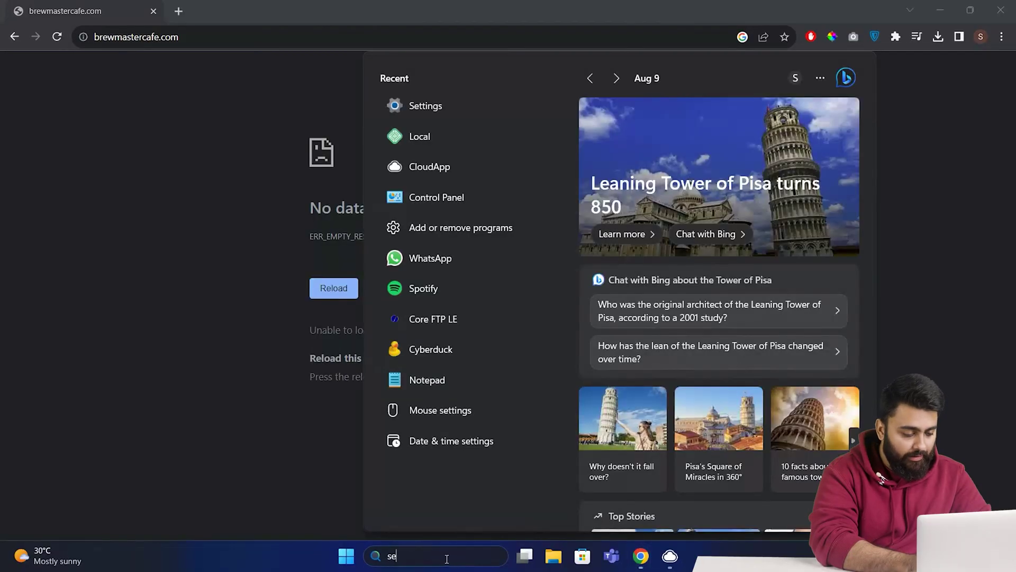
pyautogui.write('e')
pyautogui.click(485, 129)
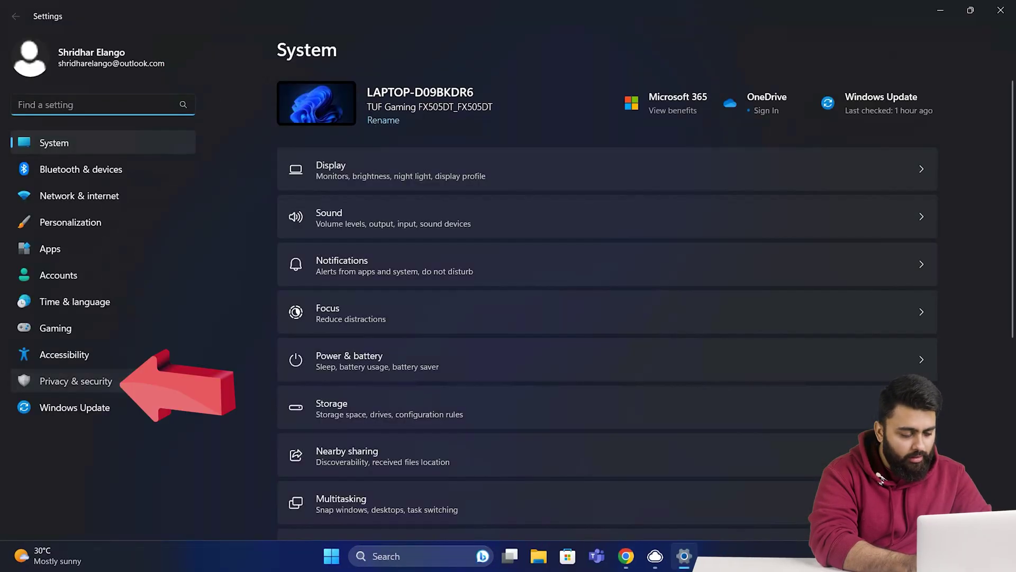
pyautogui.click(76, 381)
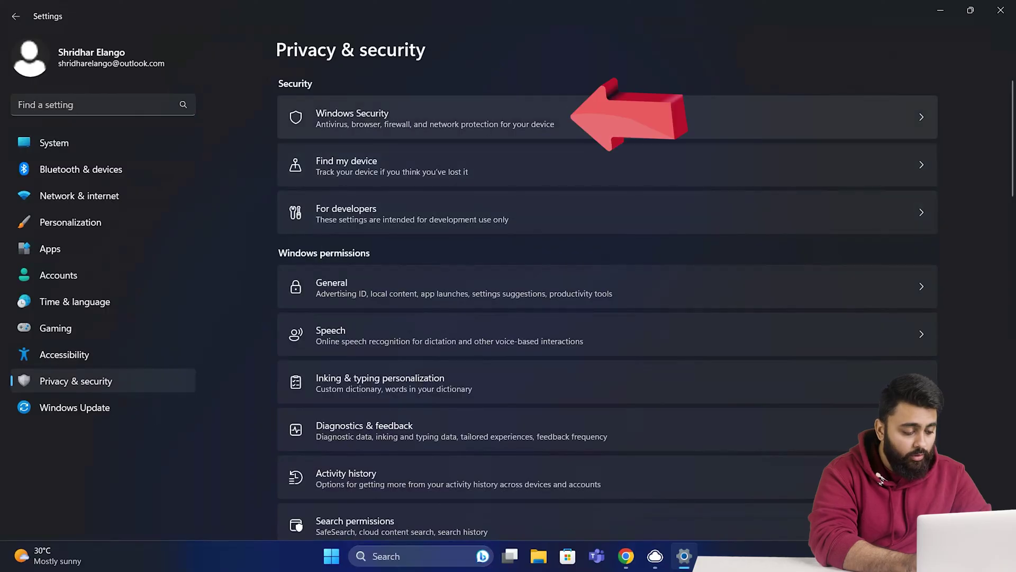
pyautogui.click(588, 104)
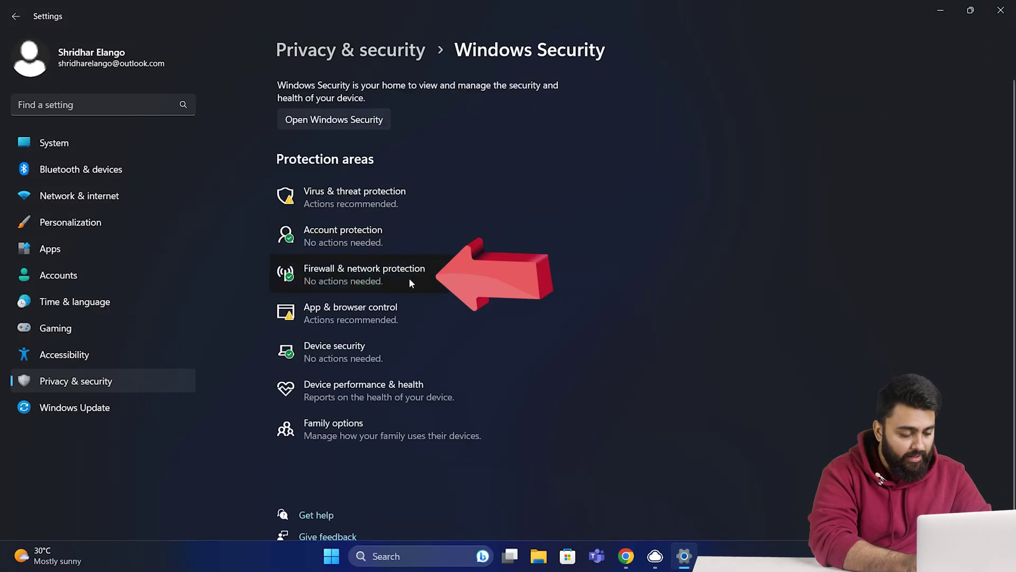
pyautogui.click(411, 282)
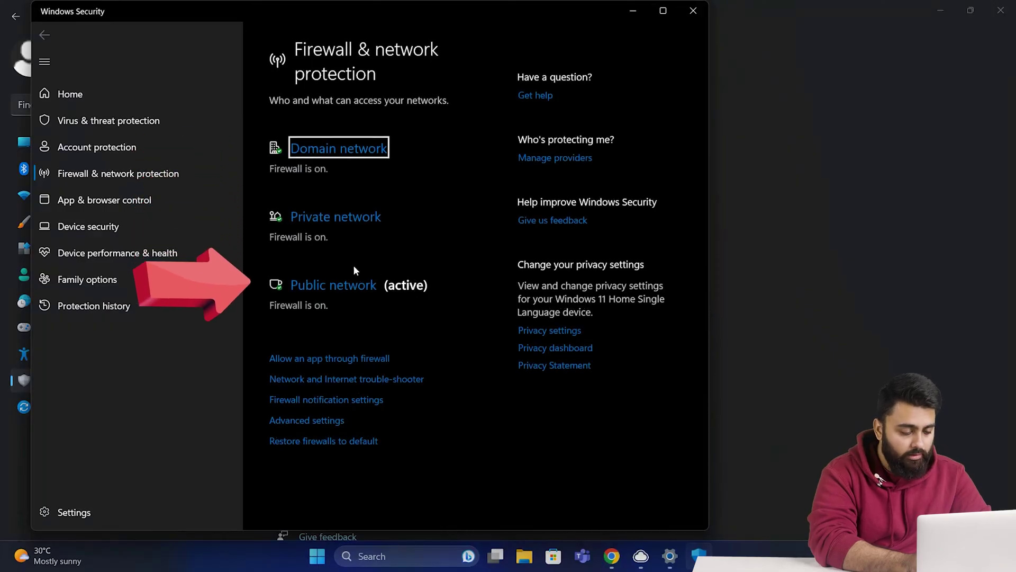
pyautogui.click(342, 286)
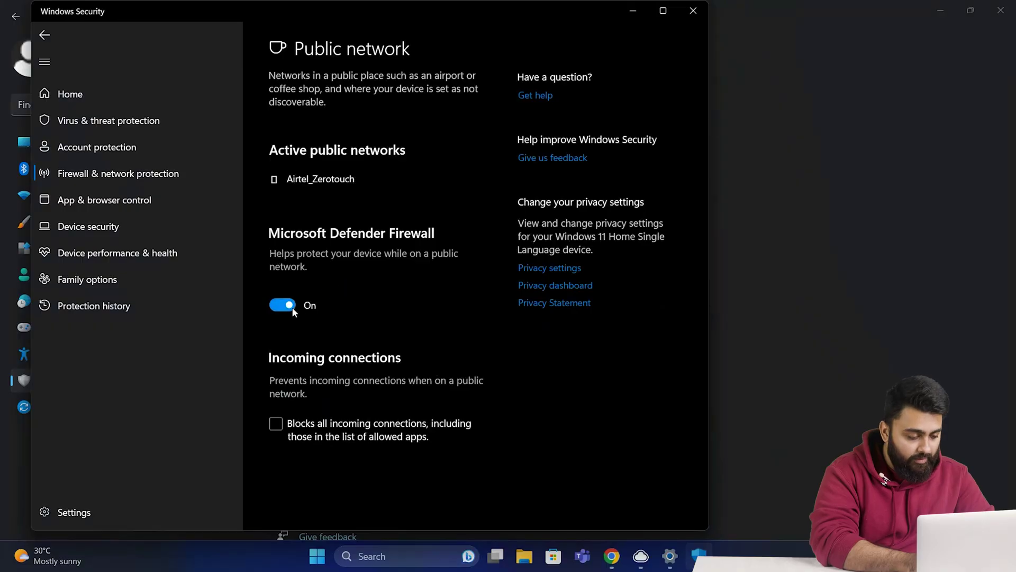
pyautogui.click(284, 305)
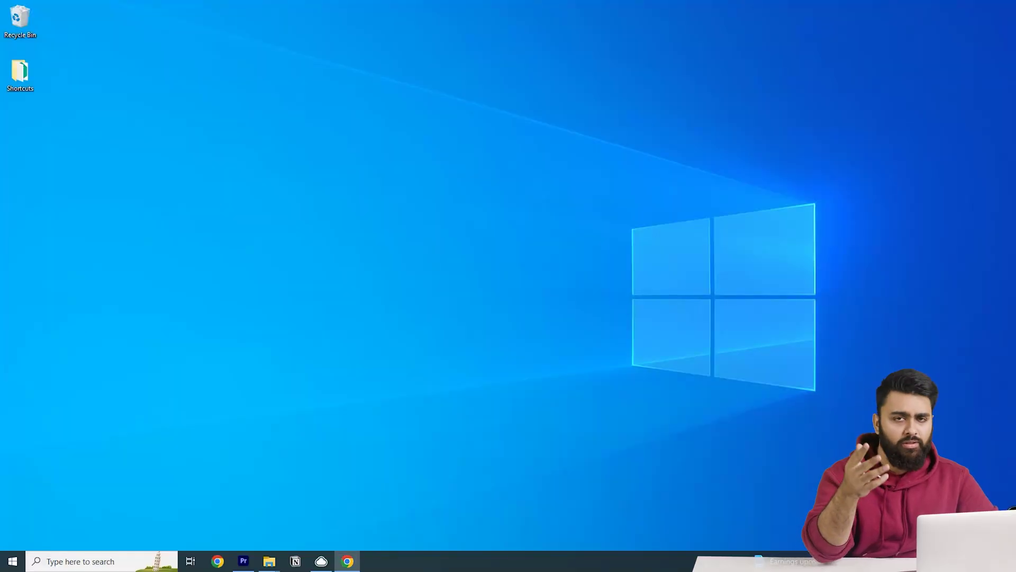
# Open Command Prompt as administrator from a 'cmd' search
pyautogui.click(78, 561)
pyautogui.write('cmd')
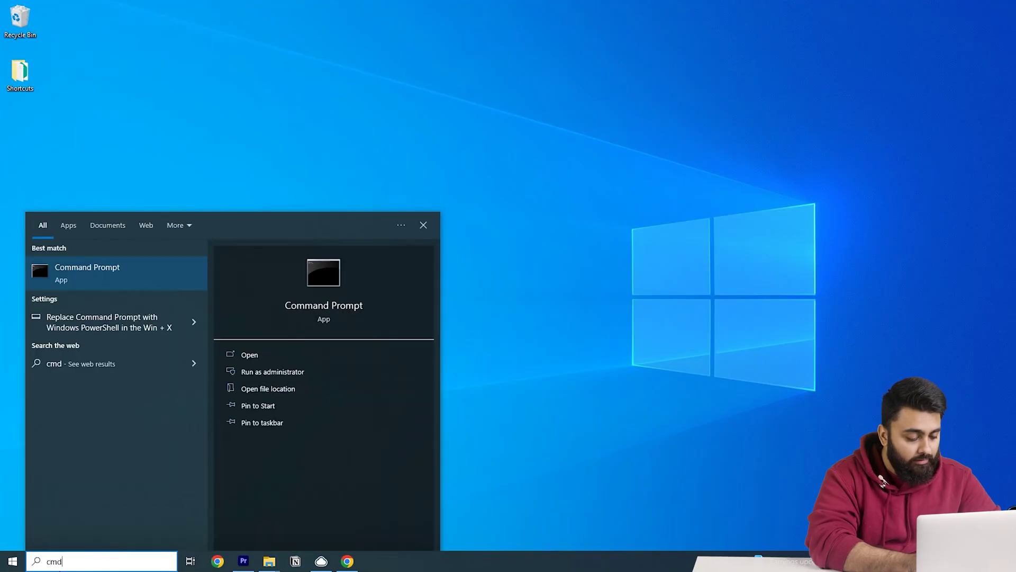
pyautogui.rightClick(113, 273)
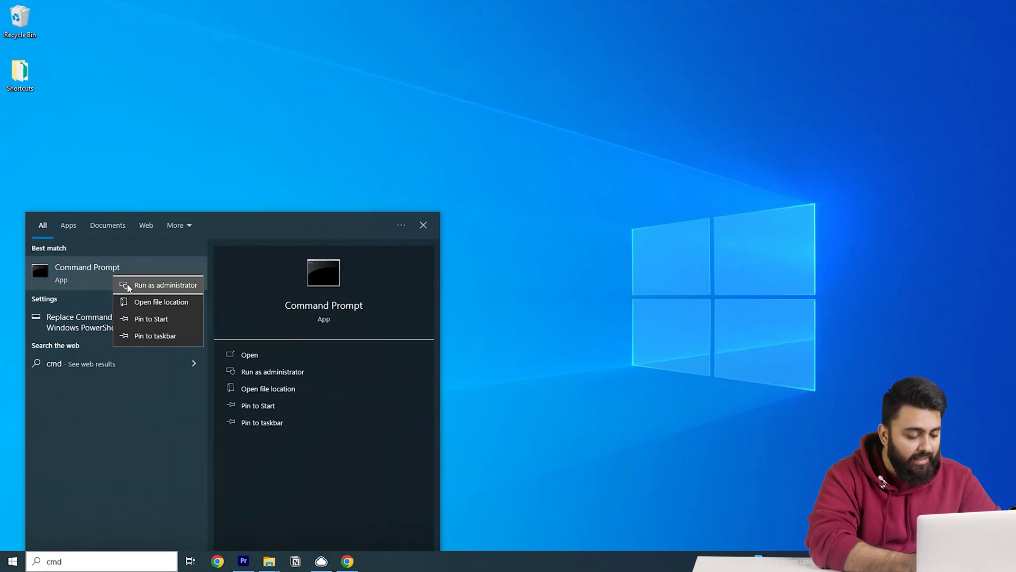
pyautogui.click(127, 283)
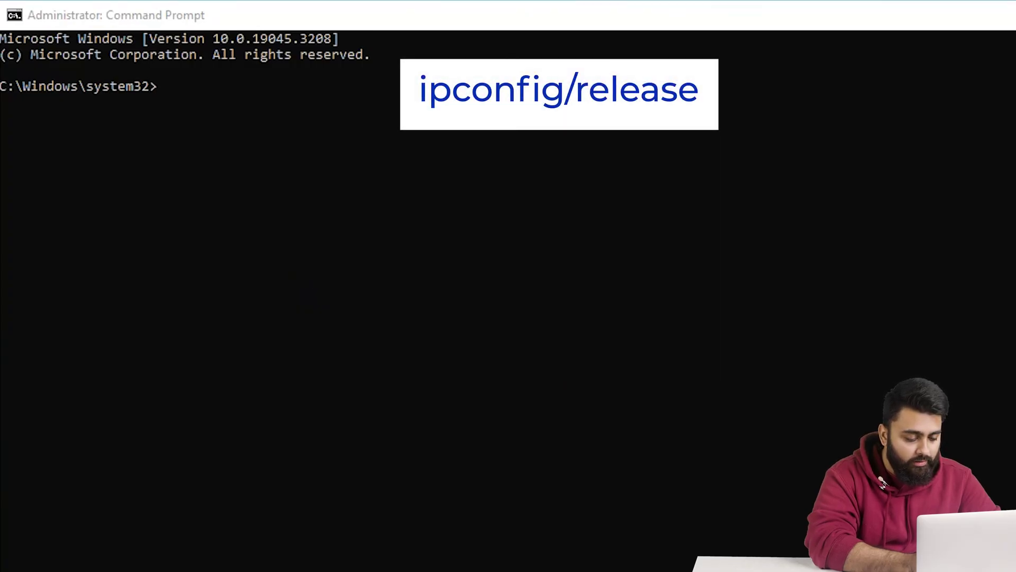
# Run ipconfig/release and then ipconfig/renew to obtain a fresh IP address
pyautogui.write('ipconfig/release')
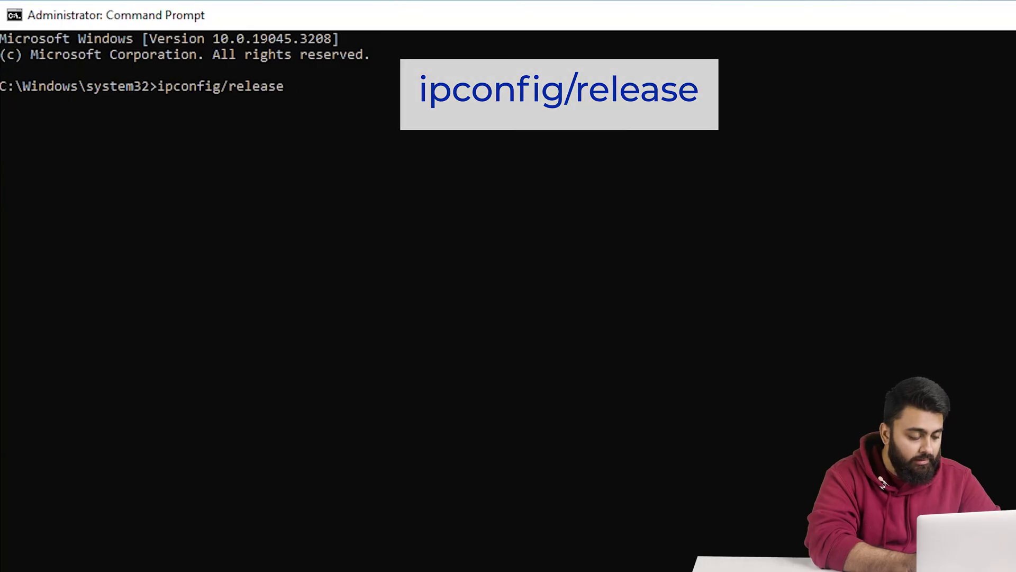
pyautogui.press('Return')
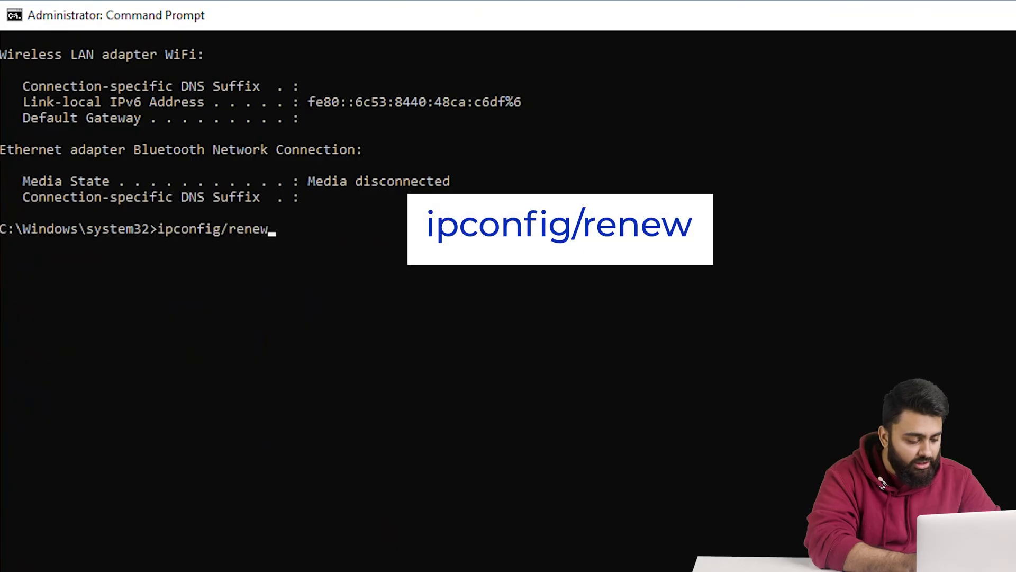
pyautogui.write('ipconfig/renew')
pyautogui.press('Return')
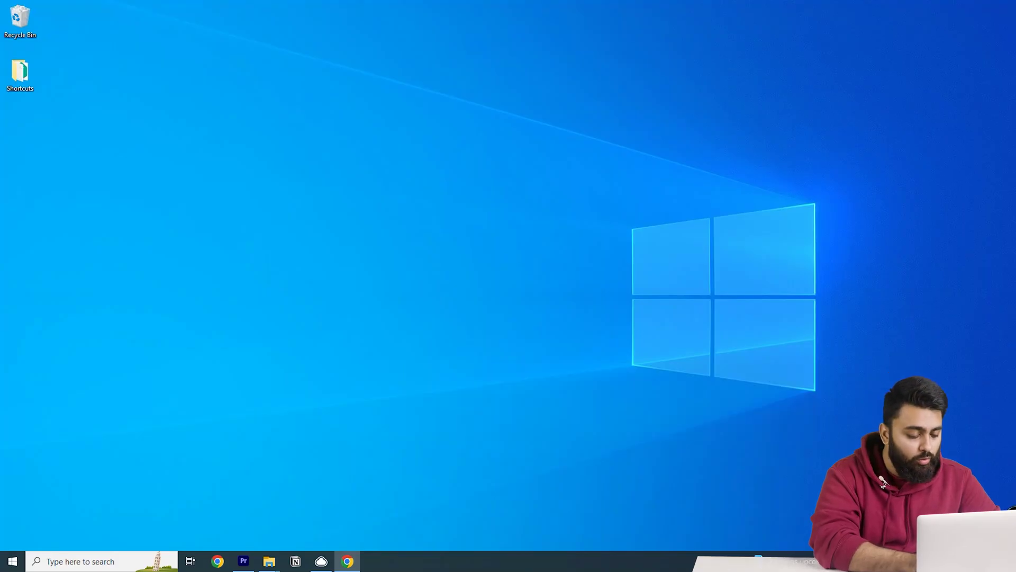
# Start a new administrator Command Prompt and focus its console window
pyautogui.click(78, 558)
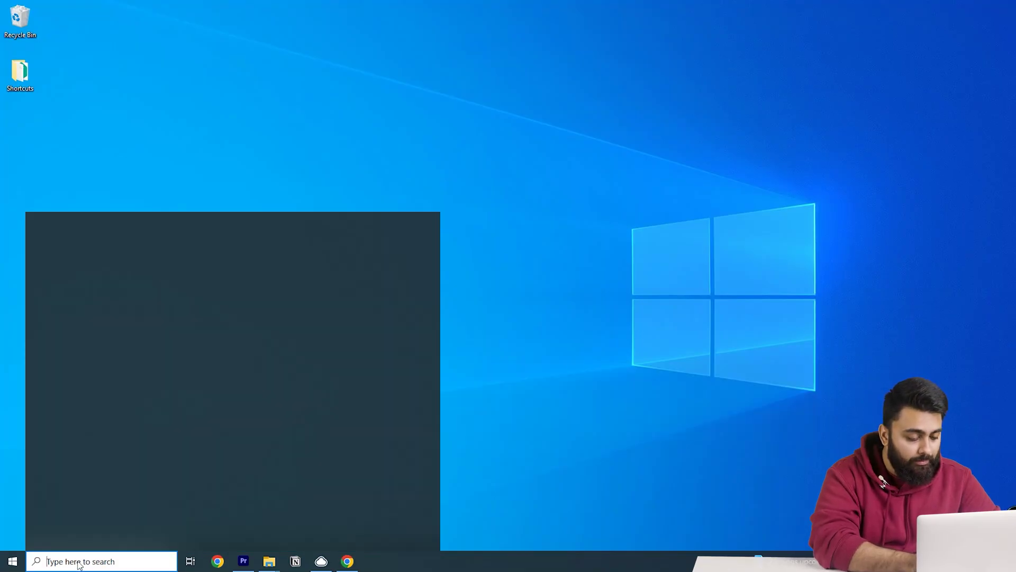
pyautogui.write('cmd')
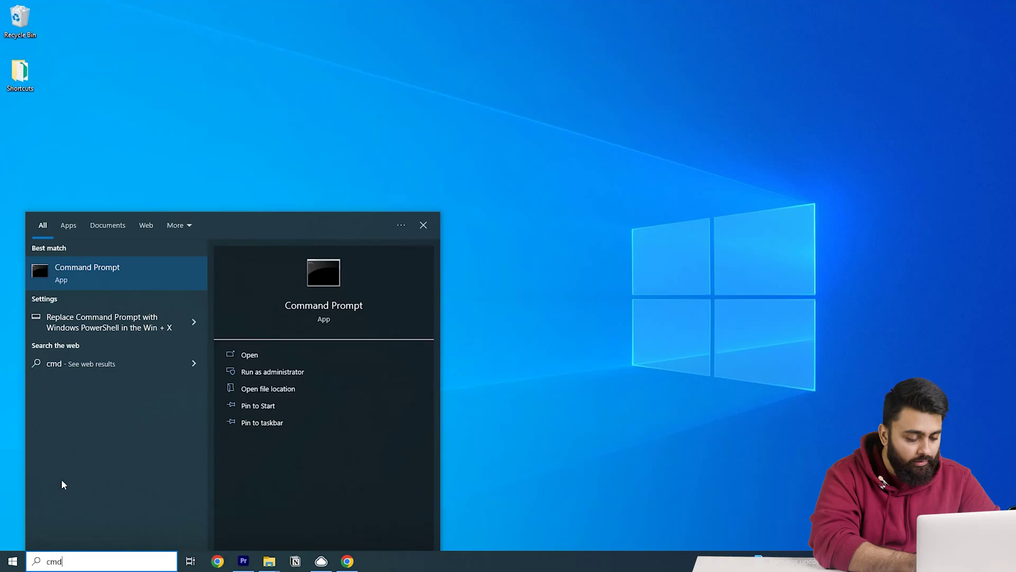
pyautogui.rightClick(113, 276)
pyautogui.click(127, 284)
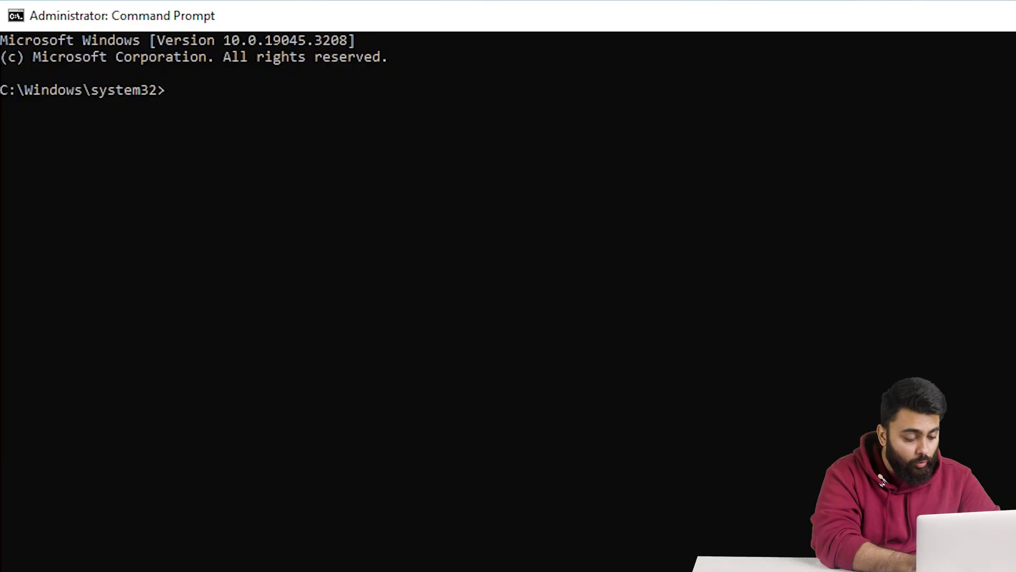
pyautogui.click(482, 343)
# Run netsh int ip reset followed by netsh winsock reset
pyautogui.write('netsh int ip reset')
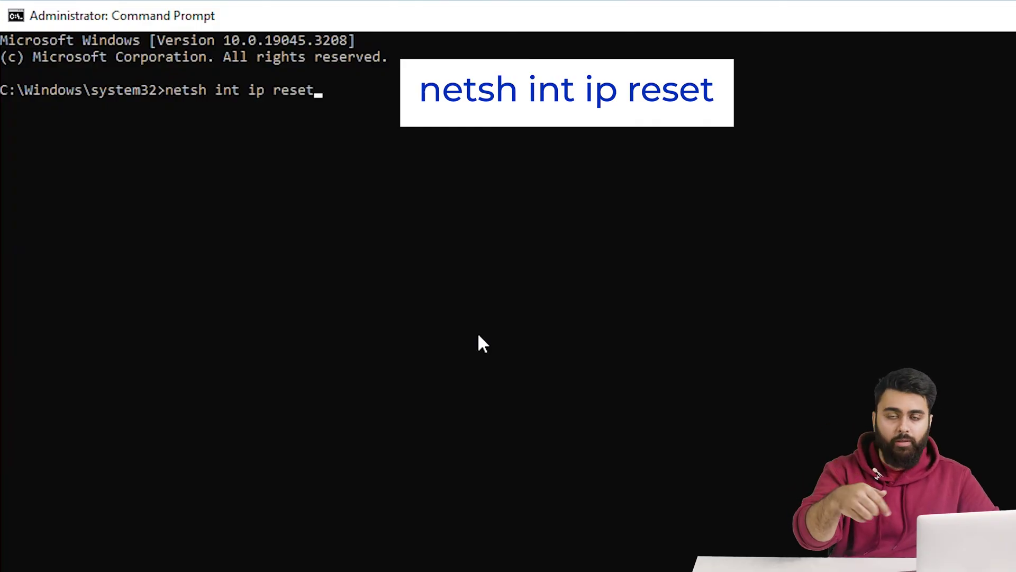
pyautogui.press('Return')
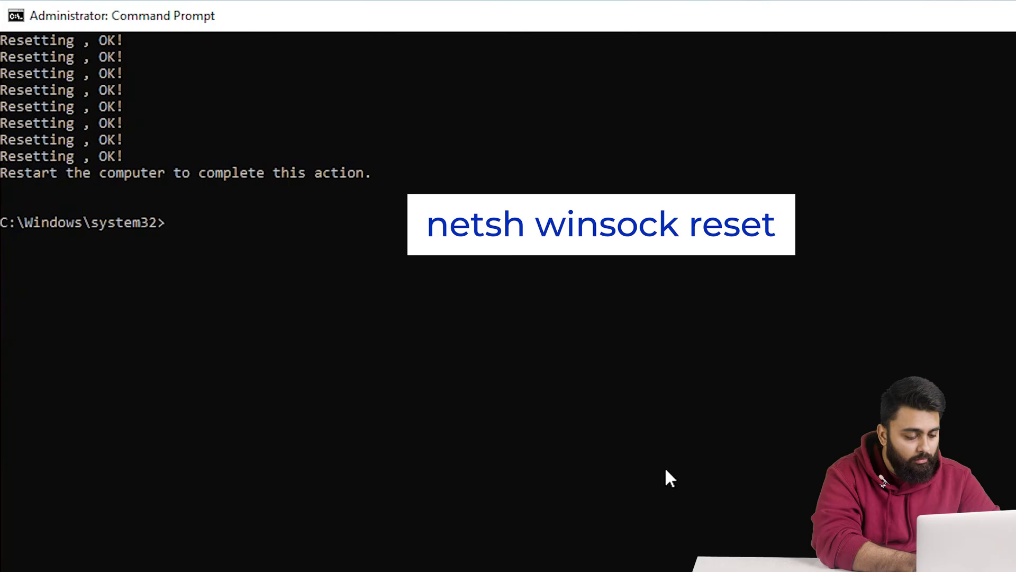
pyautogui.write('netsh winsock reset')
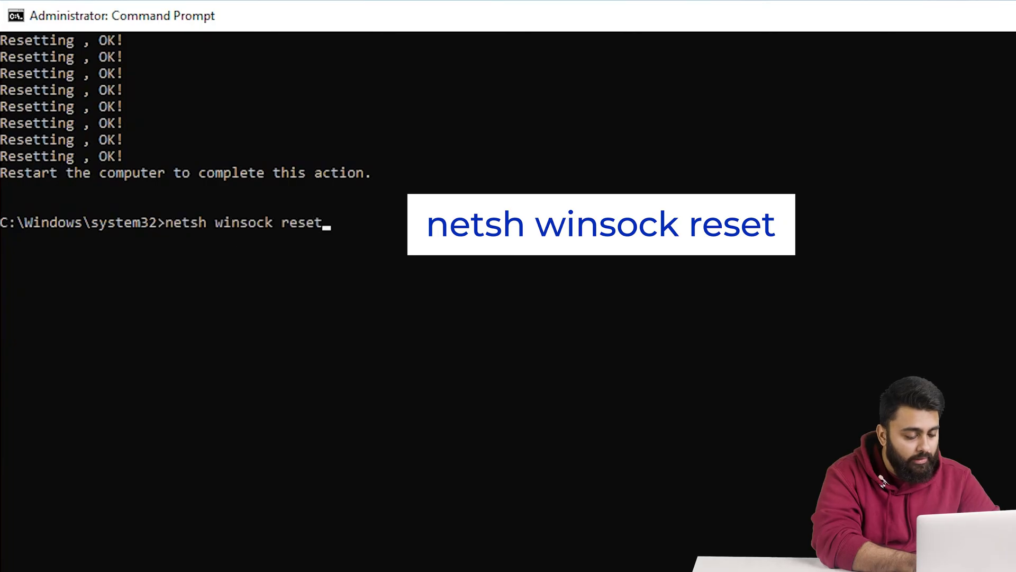
pyautogui.press('Return')
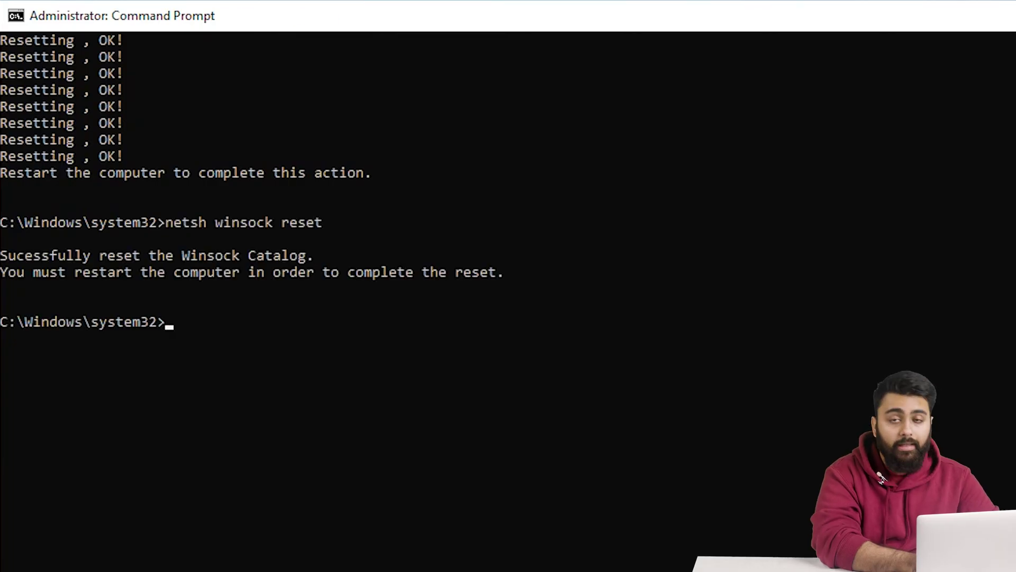